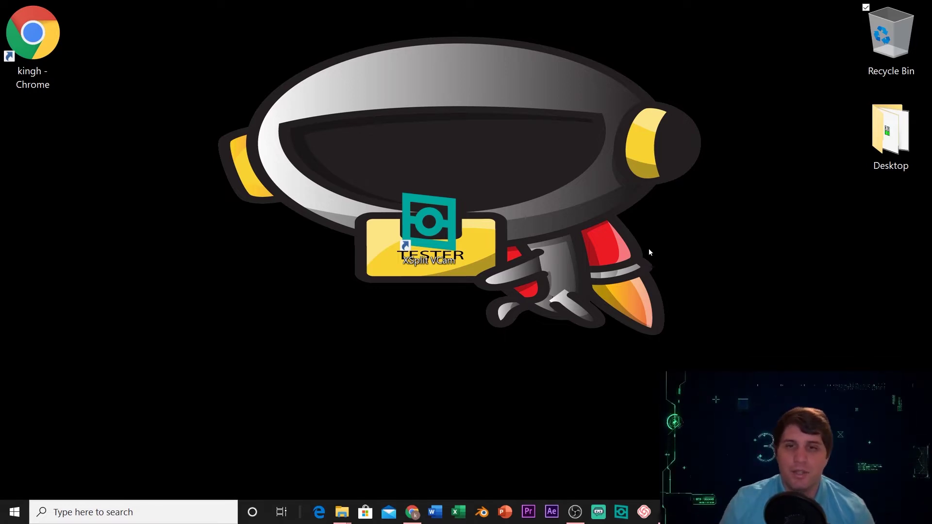
Step: Restore the XSplit VCam window from the taskbar and move it to the upper left of the screen
{"action": "mouse_move", "coordinate": [412, 512]}
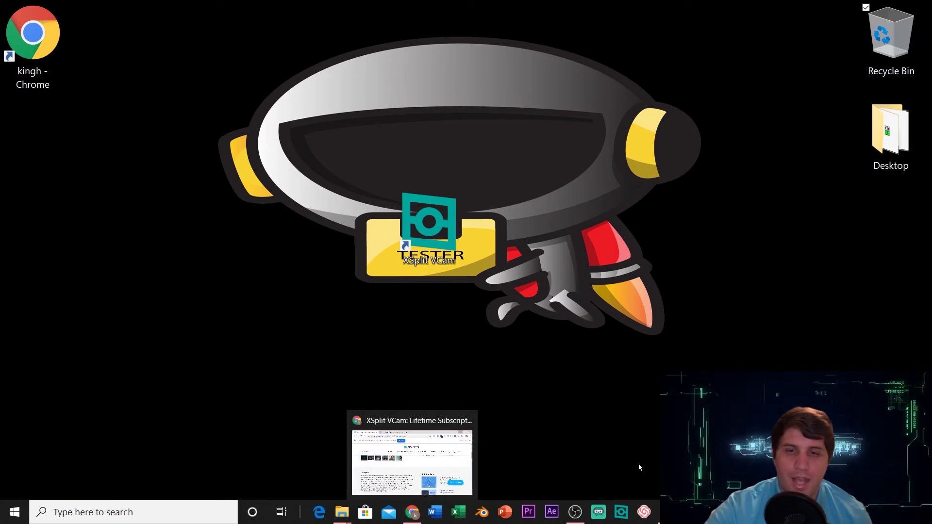
{"action": "left_click", "coordinate": [622, 511]}
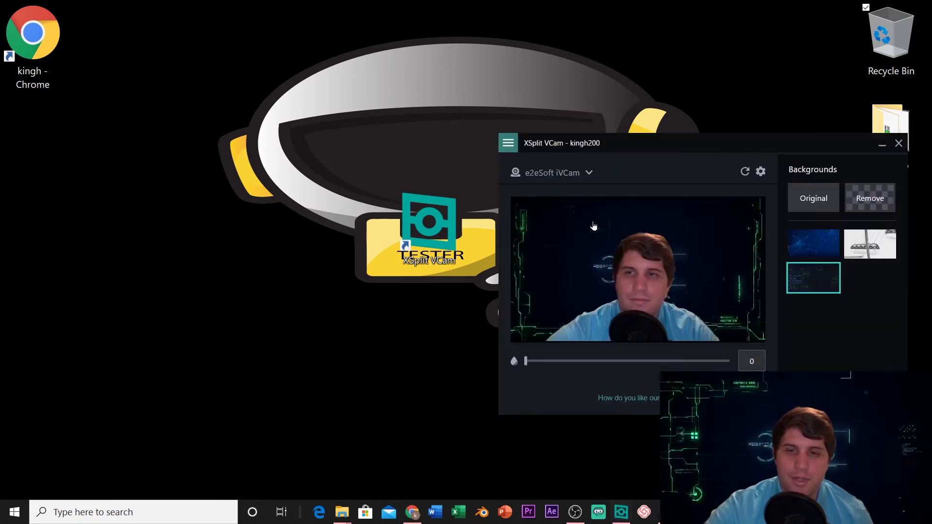
{"action": "left_click_drag", "start_coordinate": [820, 140], "coordinate": [359, 51]}
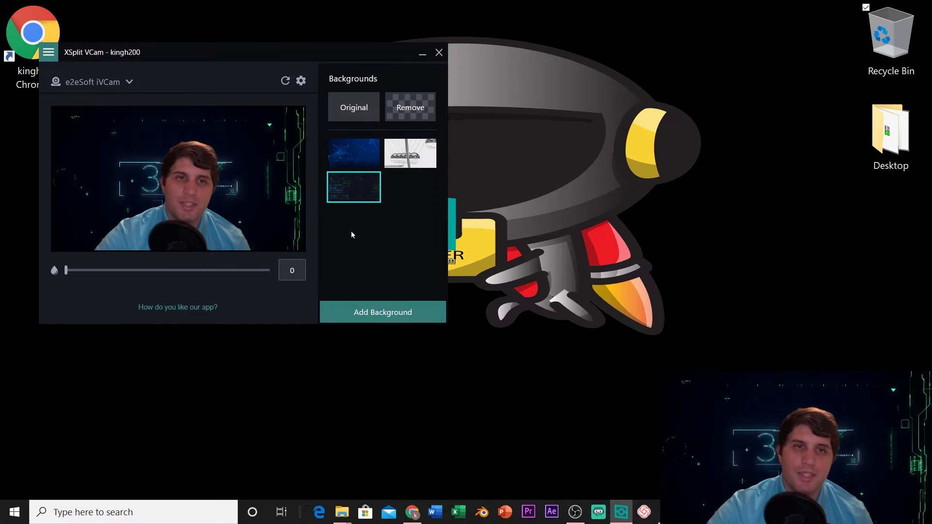
Step: Open XSplit VCam Settings and blur the background to 73, then lower it to 24
{"action": "left_click", "coordinate": [49, 54]}
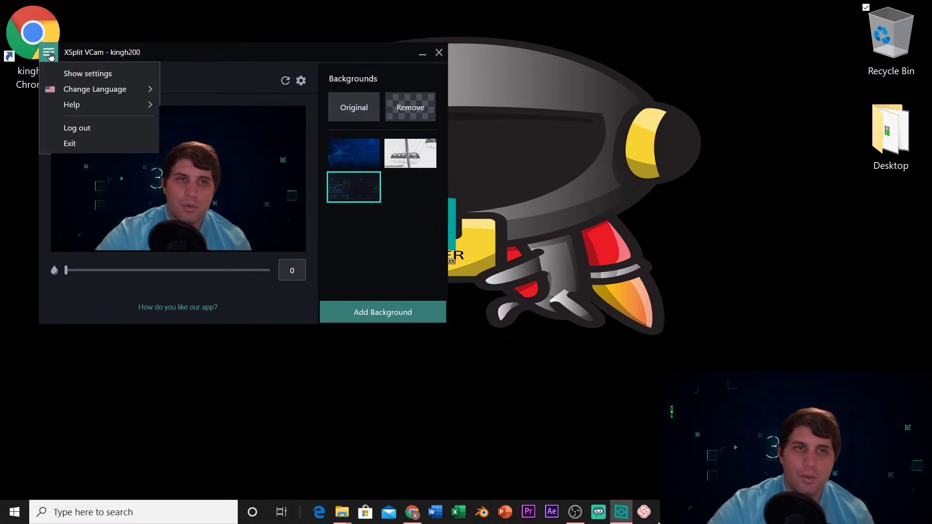
{"action": "left_click", "coordinate": [96, 75]}
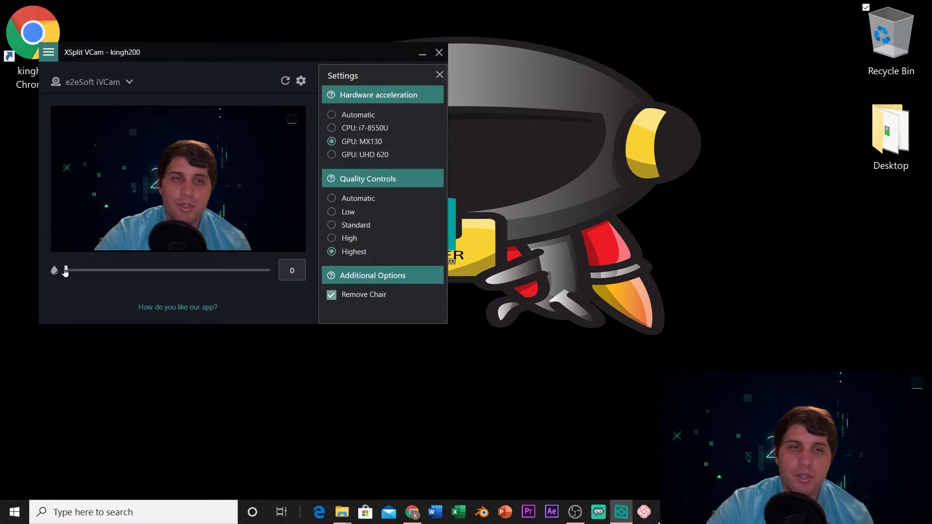
{"action": "left_click_drag", "start_coordinate": [65, 271], "coordinate": [215, 278]}
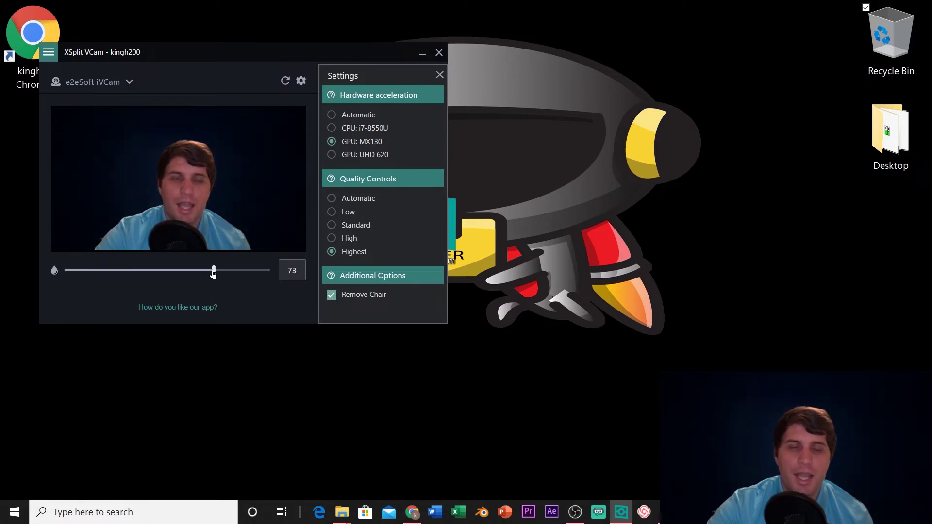
{"action": "left_click_drag", "start_coordinate": [213, 274], "coordinate": [122, 263]}
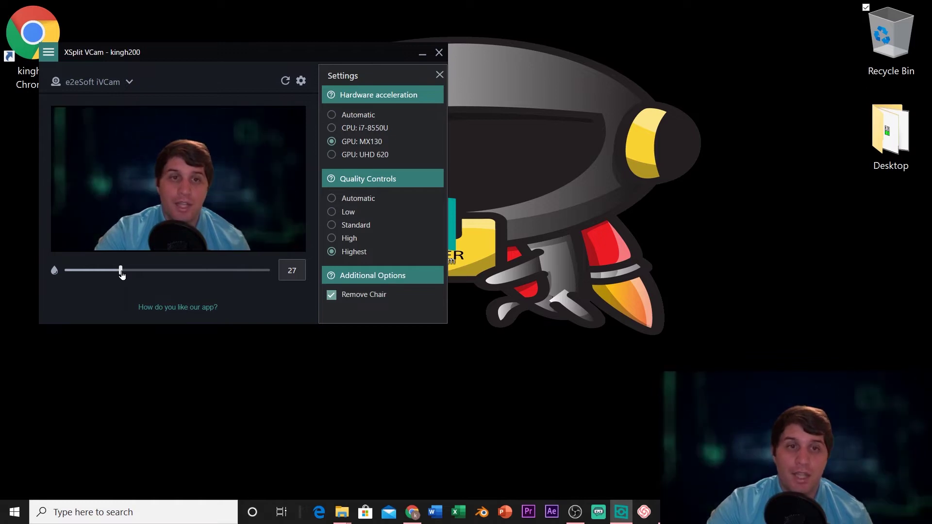
{"action": "left_click_drag", "start_coordinate": [121, 275], "coordinate": [114, 276]}
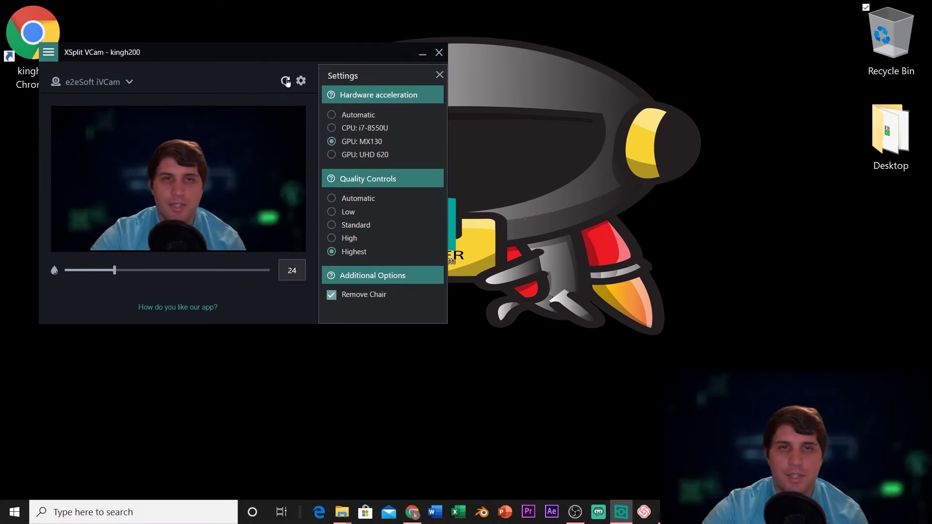
Step: Close Settings and check the camera list without switching away from e2eSoft iVCam
{"action": "left_click", "coordinate": [440, 75]}
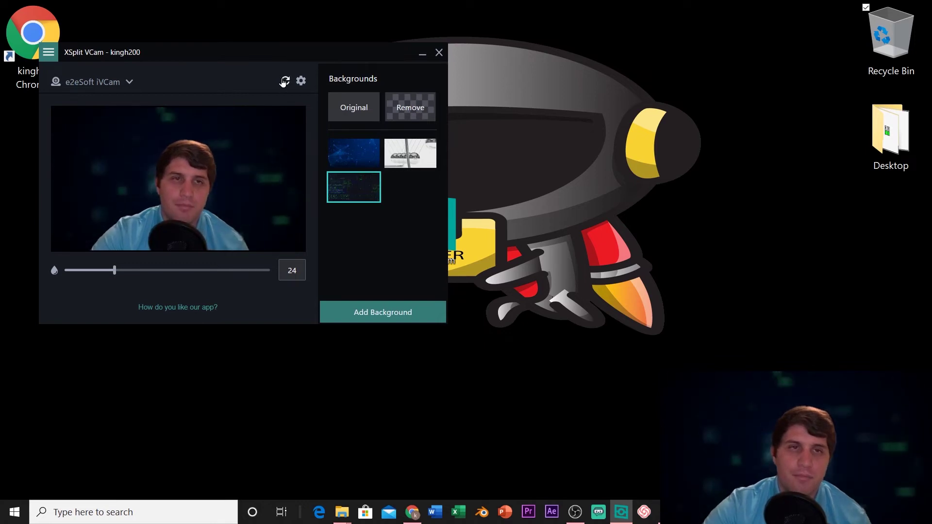
{"action": "left_click", "coordinate": [127, 83]}
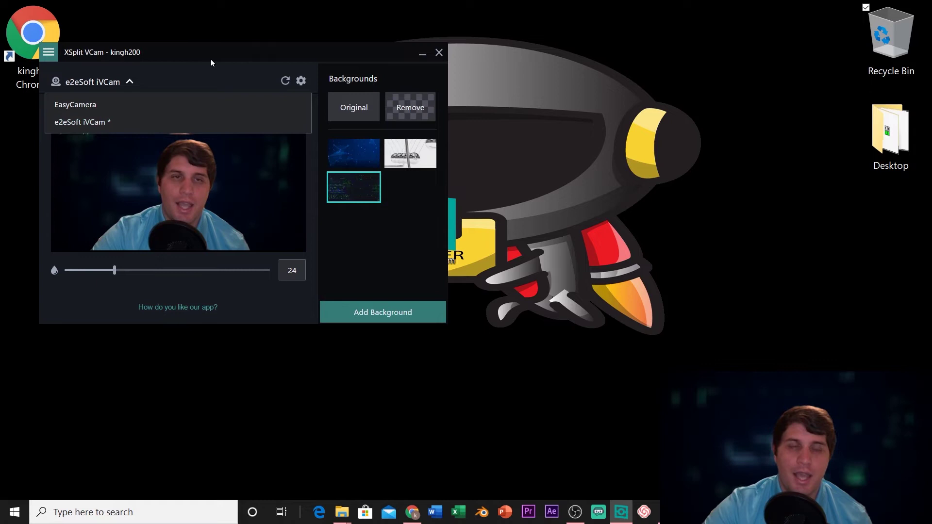
{"action": "left_click", "coordinate": [132, 82]}
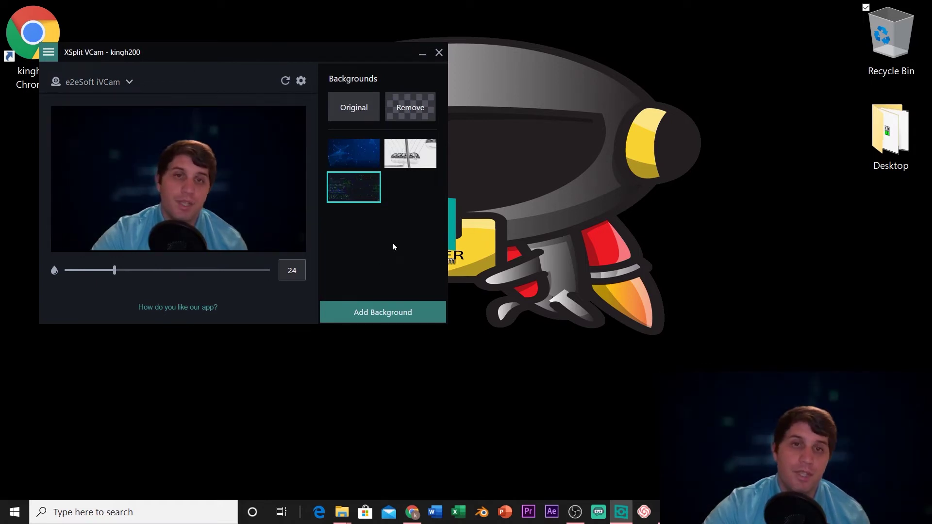
{"action": "mouse_move", "coordinate": [356, 154]}
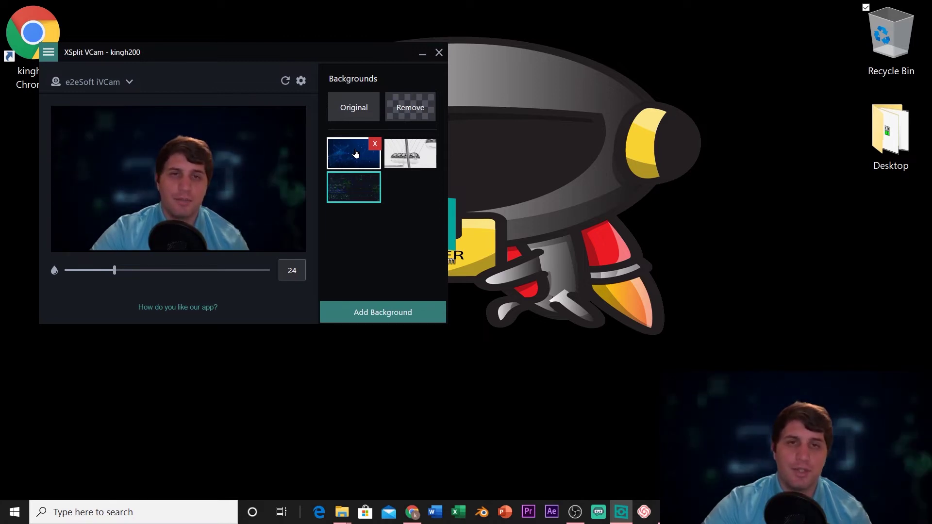
Step: Apply the blue space background, reduce the blur to 0, then try the Newton's cradle image
{"action": "left_click", "coordinate": [356, 153]}
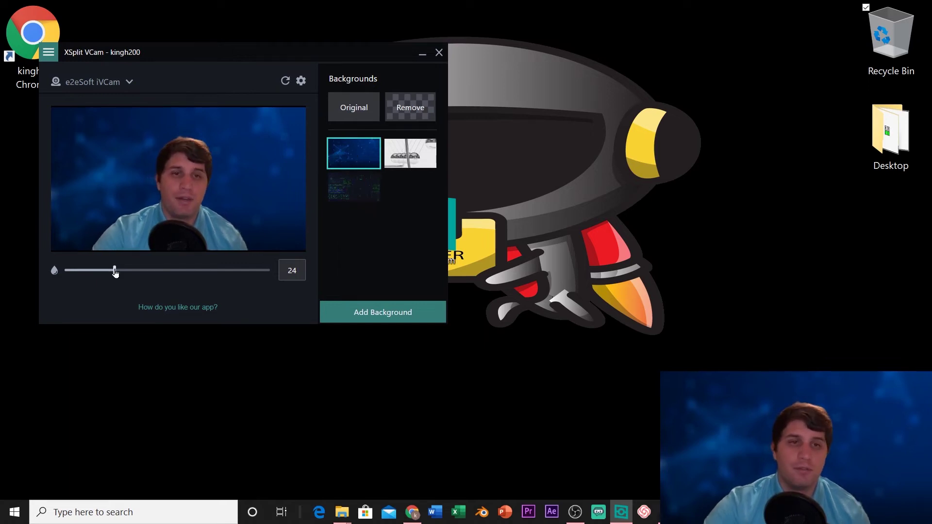
{"action": "left_click_drag", "start_coordinate": [115, 273], "coordinate": [50, 268]}
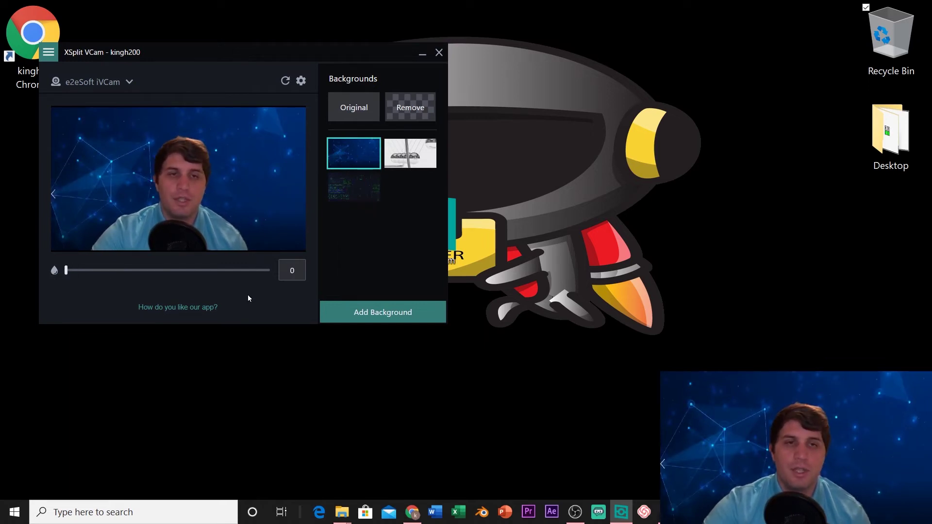
{"action": "left_click", "coordinate": [399, 165]}
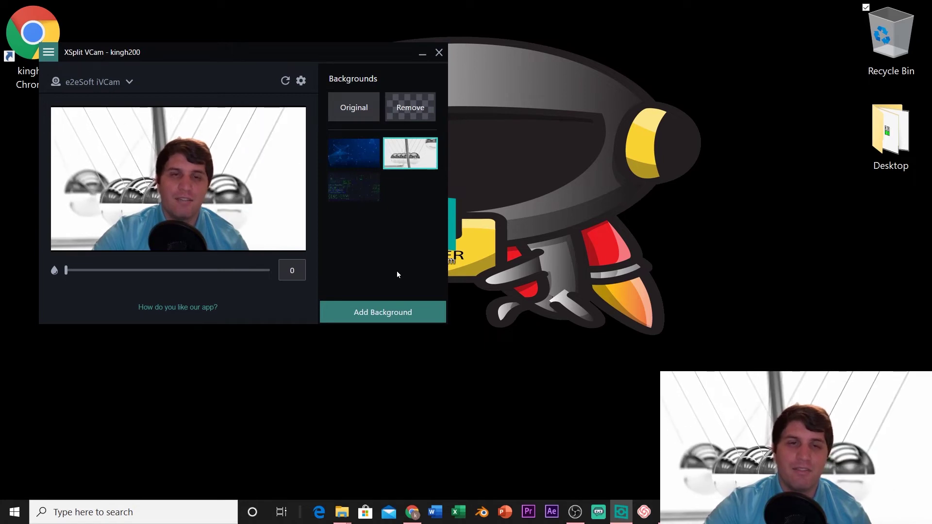
Step: Try the transparent and original room backgrounds, then settle on the dark circuit image
{"action": "left_click", "coordinate": [408, 113]}
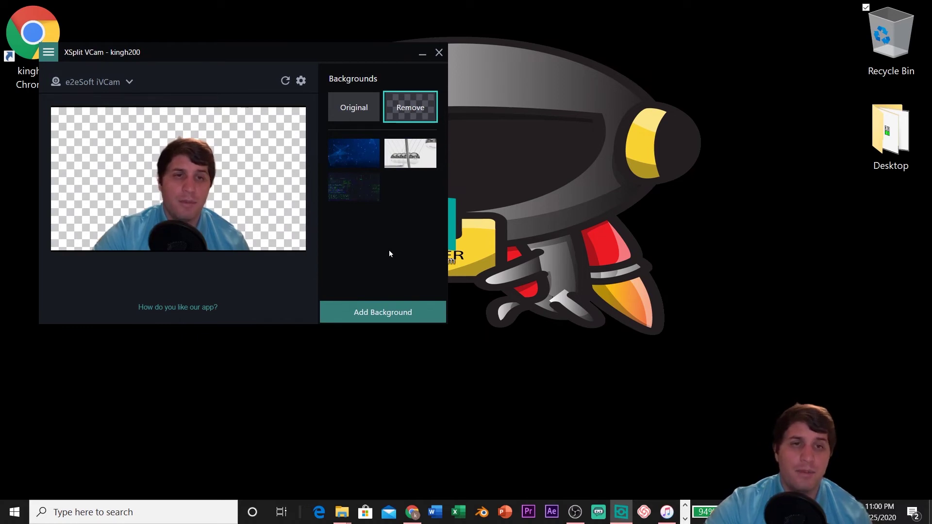
{"action": "left_click", "coordinate": [349, 103]}
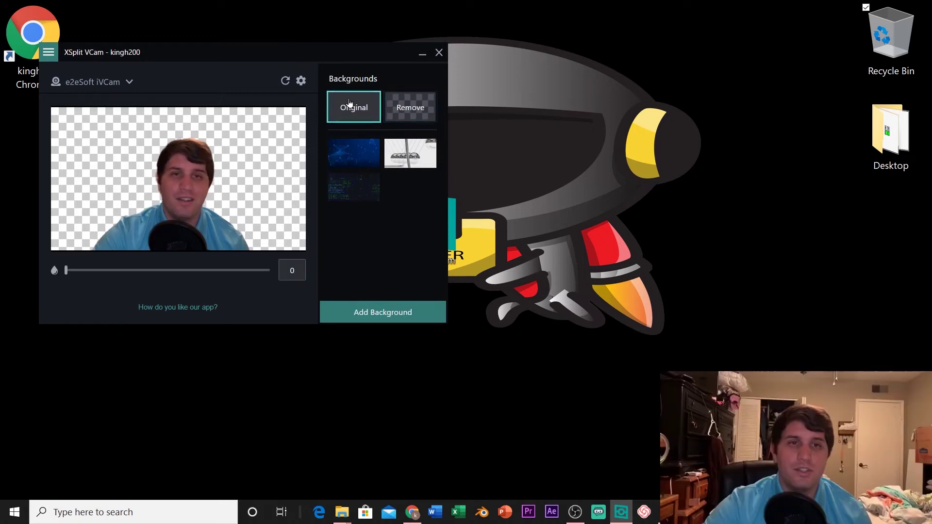
{"action": "left_click", "coordinate": [406, 166]}
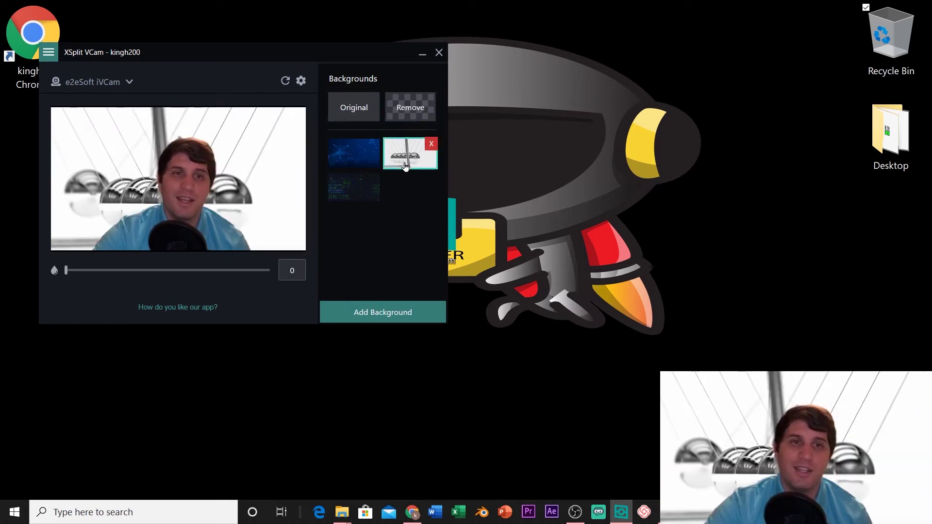
{"action": "left_click", "coordinate": [356, 189]}
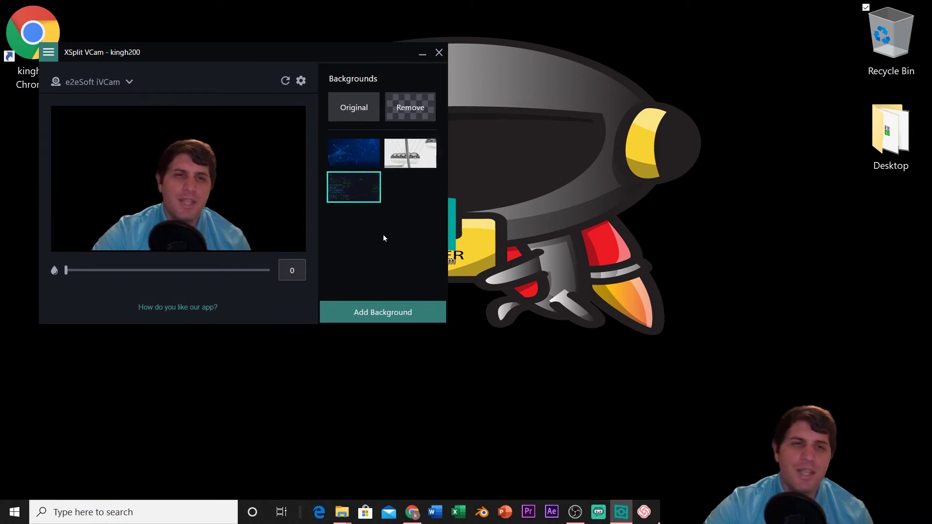
Step: Browse xsplit.com to the XSplit VCam product page in Chrome, then briefly open and minimize OBS Studio
{"action": "left_click", "coordinate": [406, 513]}
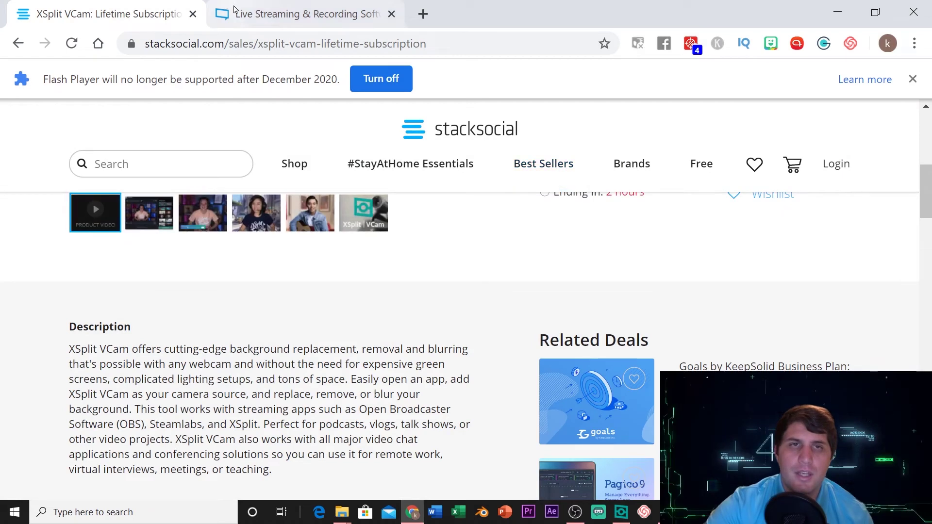
{"action": "left_click", "coordinate": [251, 18]}
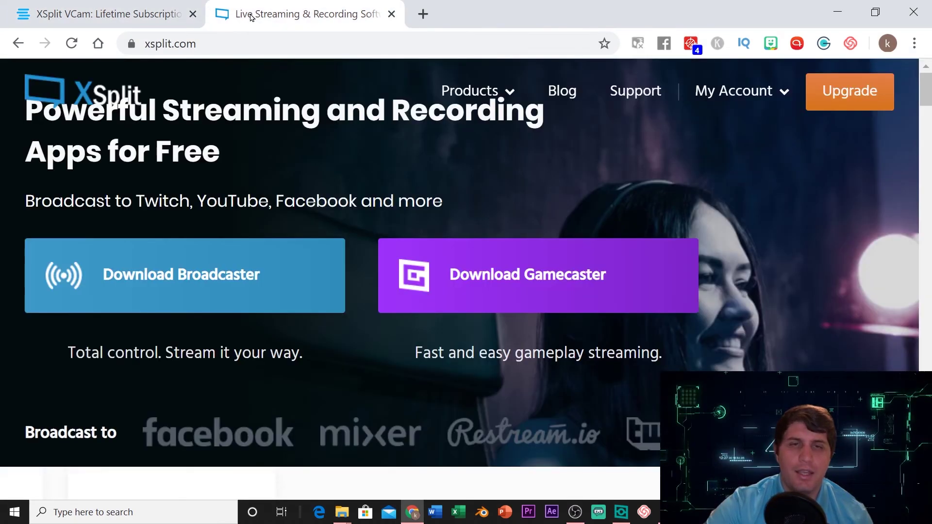
{"action": "mouse_move", "coordinate": [477, 92]}
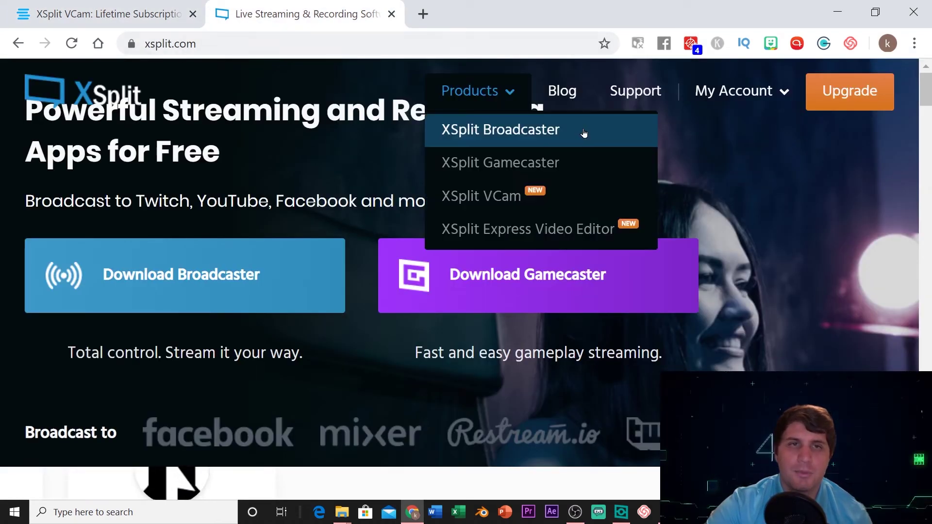
{"action": "left_click", "coordinate": [482, 206]}
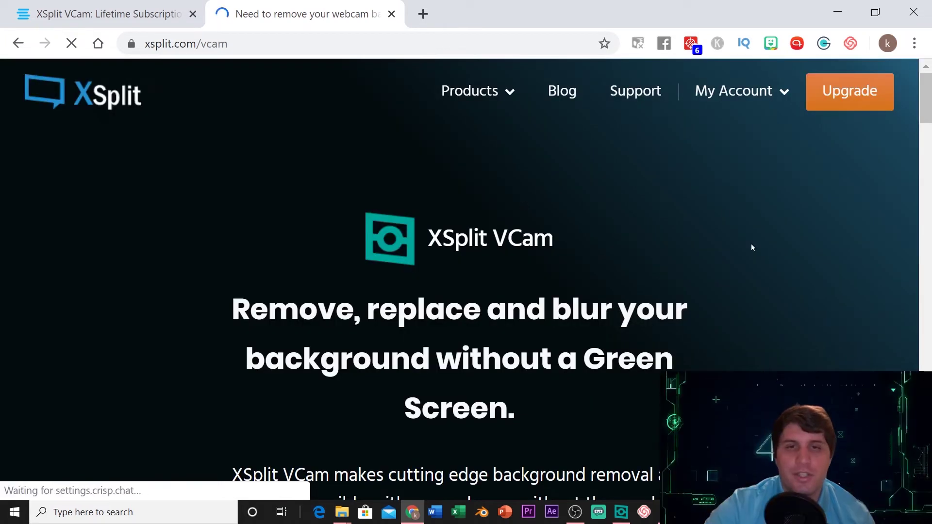
{"action": "scroll", "coordinate": [750, 243], "scroll_direction": "down", "scroll_amount": 2}
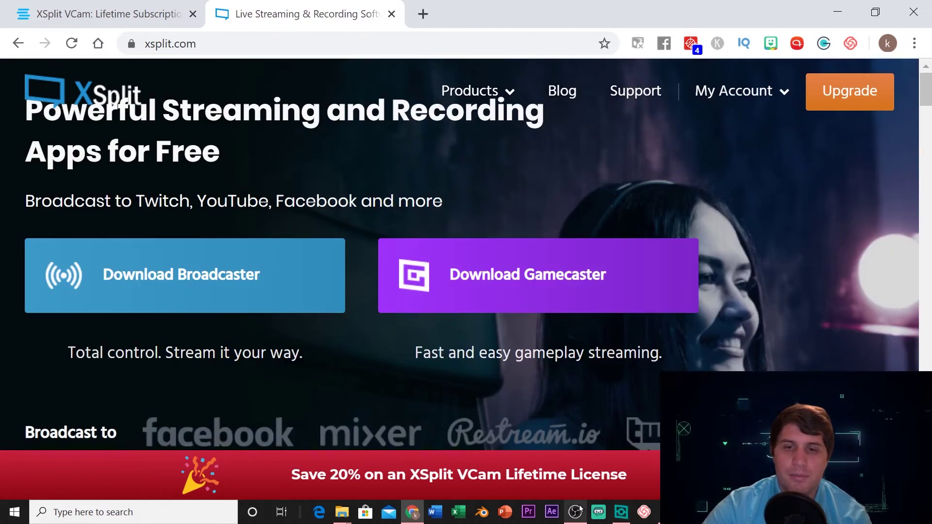
{"action": "left_click", "coordinate": [575, 511]}
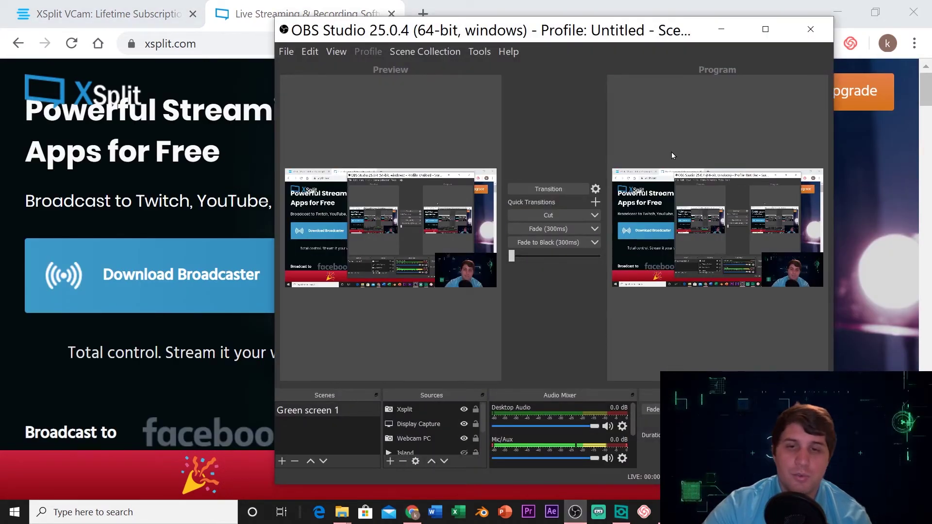
{"action": "left_click", "coordinate": [721, 30]}
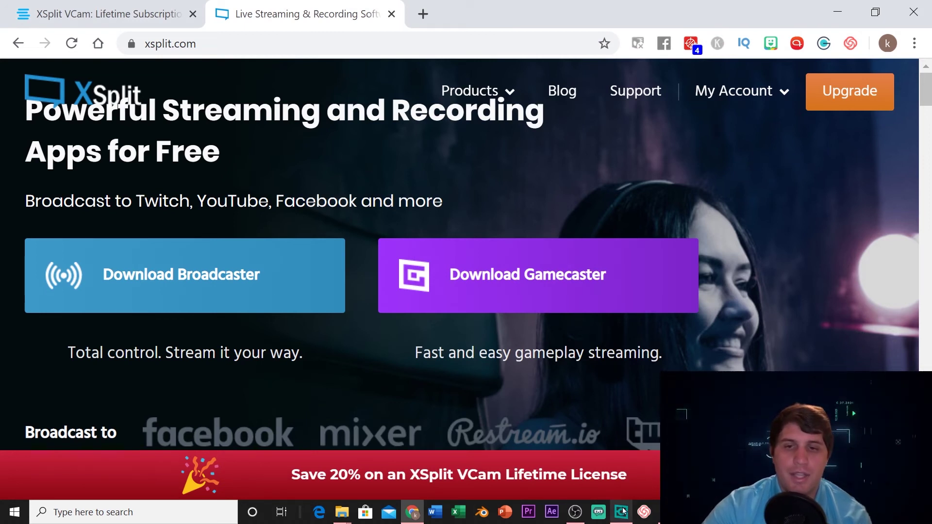
Step: Switch to the StackSocial 'XSplit VCam: Lifetime Subscription' tab and scroll around the $19.99 deal
{"action": "mouse_move", "coordinate": [623, 511]}
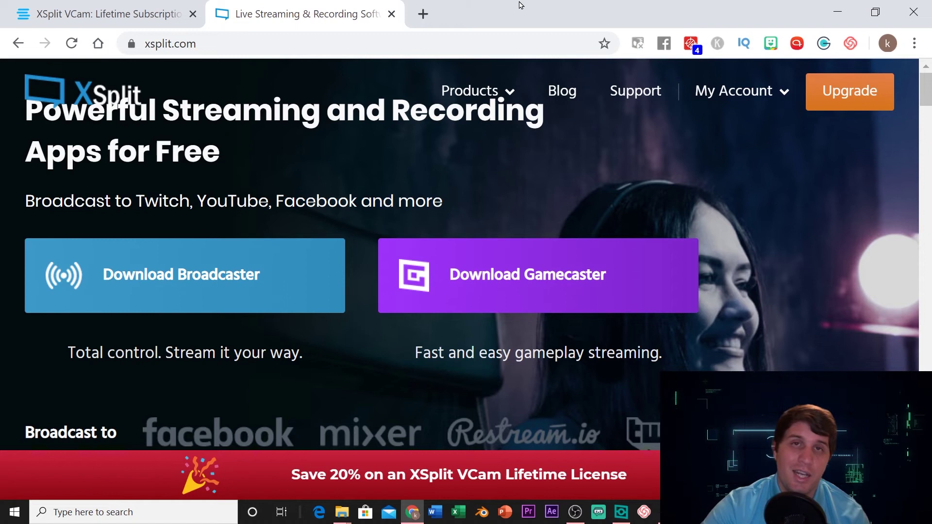
{"action": "left_click", "coordinate": [131, 21]}
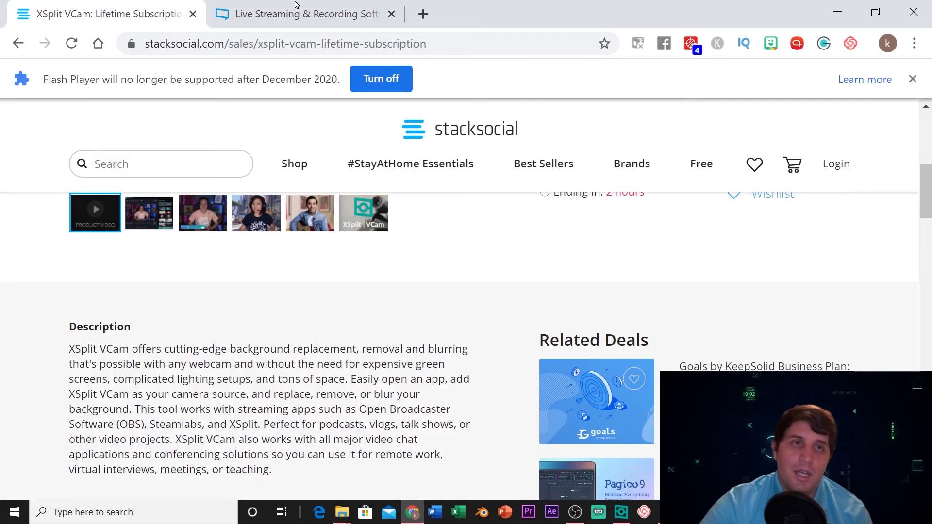
{"action": "scroll", "coordinate": [481, 228], "scroll_direction": "up", "scroll_amount": 10}
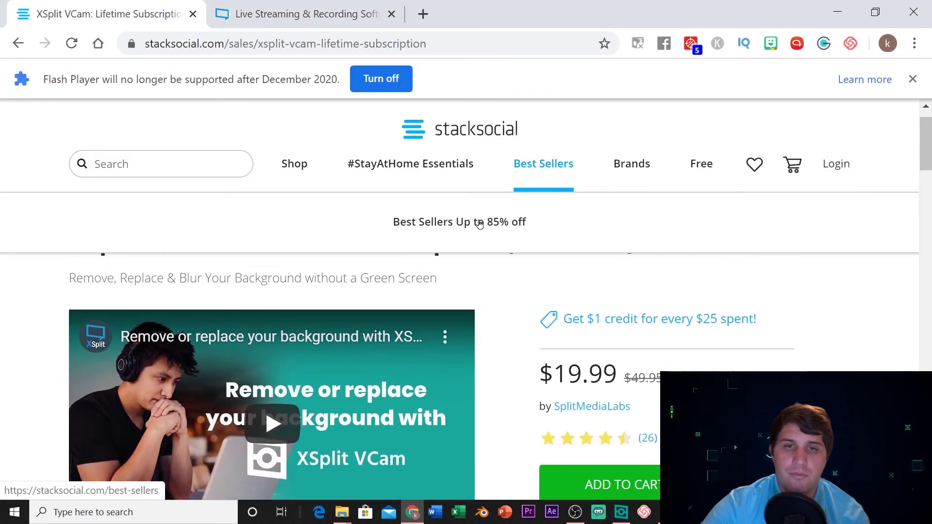
{"action": "mouse_move", "coordinate": [653, 216]}
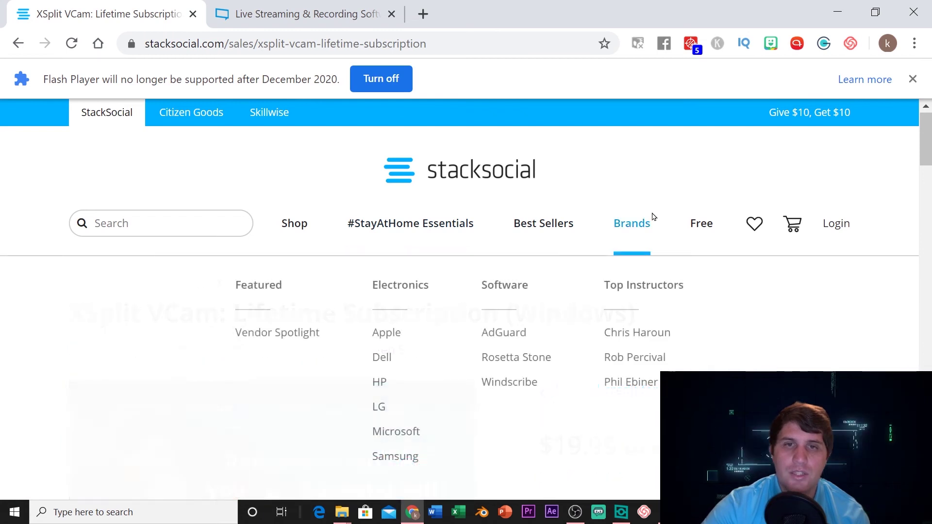
{"action": "scroll", "coordinate": [651, 217], "scroll_direction": "down", "scroll_amount": 1}
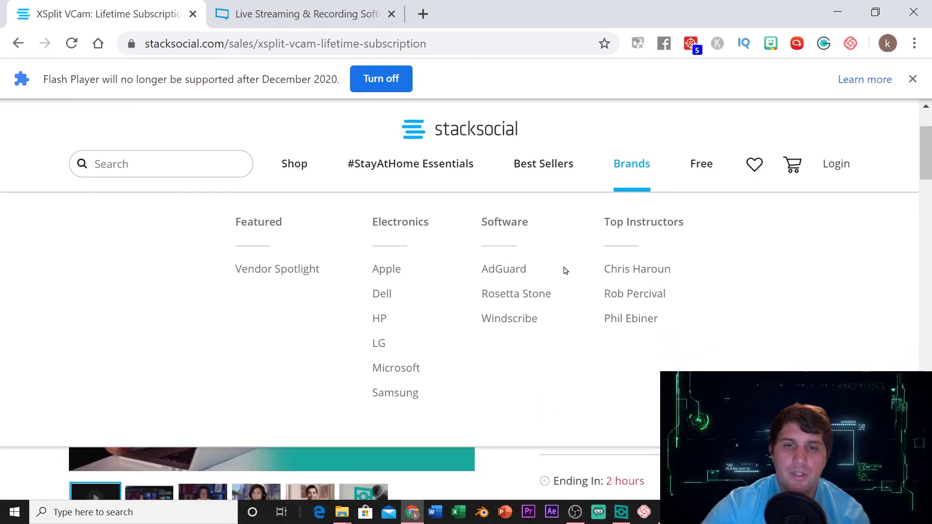
{"action": "scroll", "coordinate": [565, 270], "scroll_direction": "up", "scroll_amount": 1}
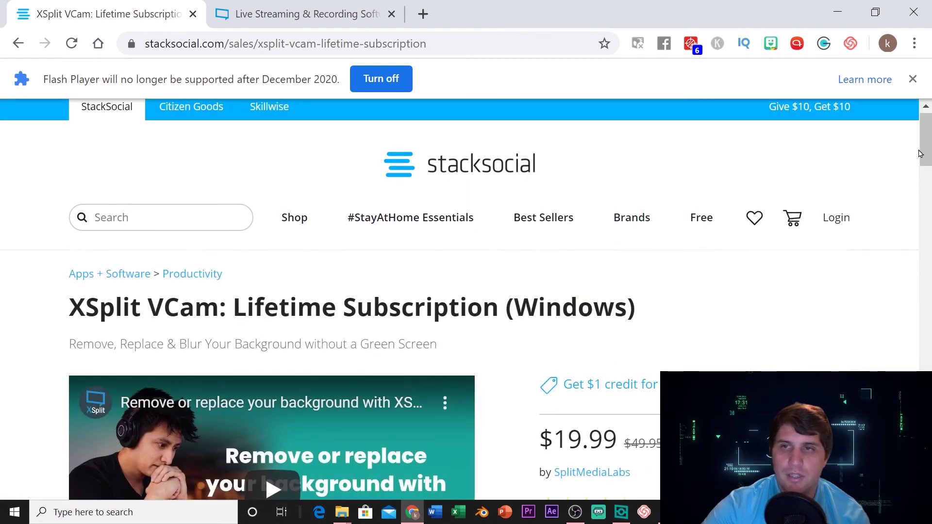
{"action": "scroll", "coordinate": [880, 335], "scroll_direction": "down", "scroll_amount": 2}
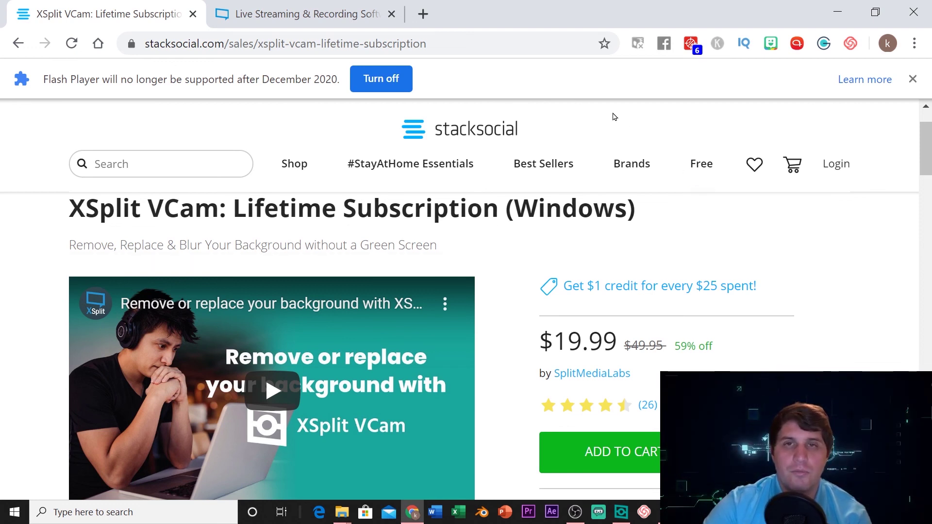
Step: Minimize Chrome and nudge the XSplit VCam window about 112 px to the right
{"action": "left_click", "coordinate": [837, 12]}
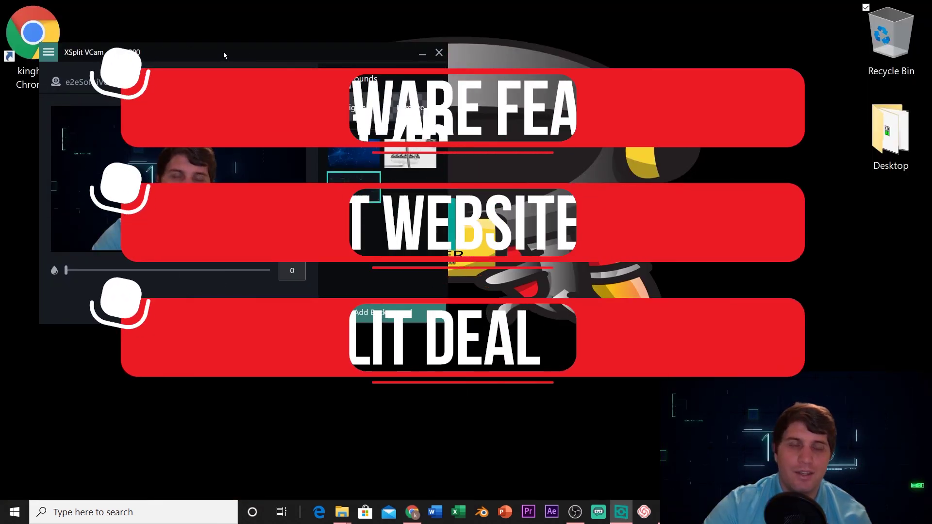
{"action": "left_click_drag", "start_coordinate": [224, 51], "coordinate": [275, 49]}
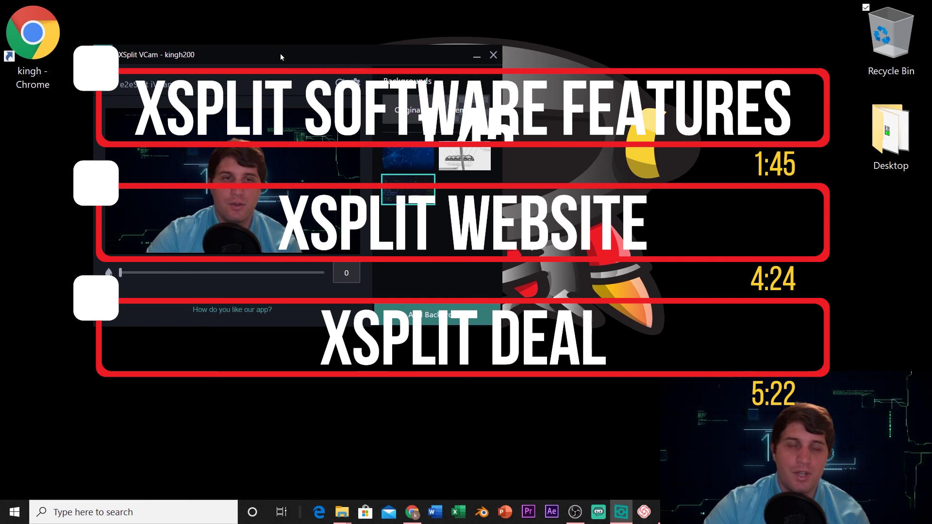